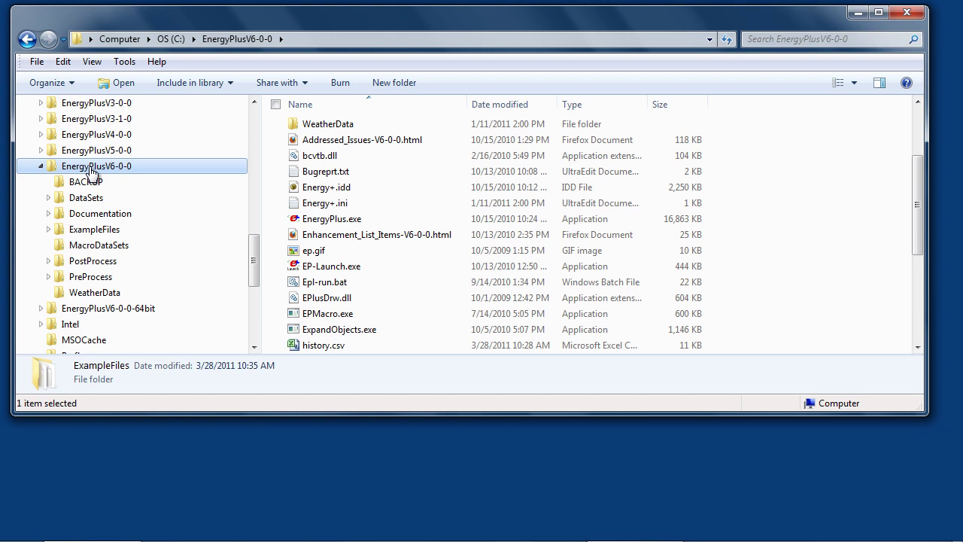
Select EP-Launch.exe in the EnergyPlusV6-0-0 folder and bring up the Start menu's All Programs list
left_click(332, 267)
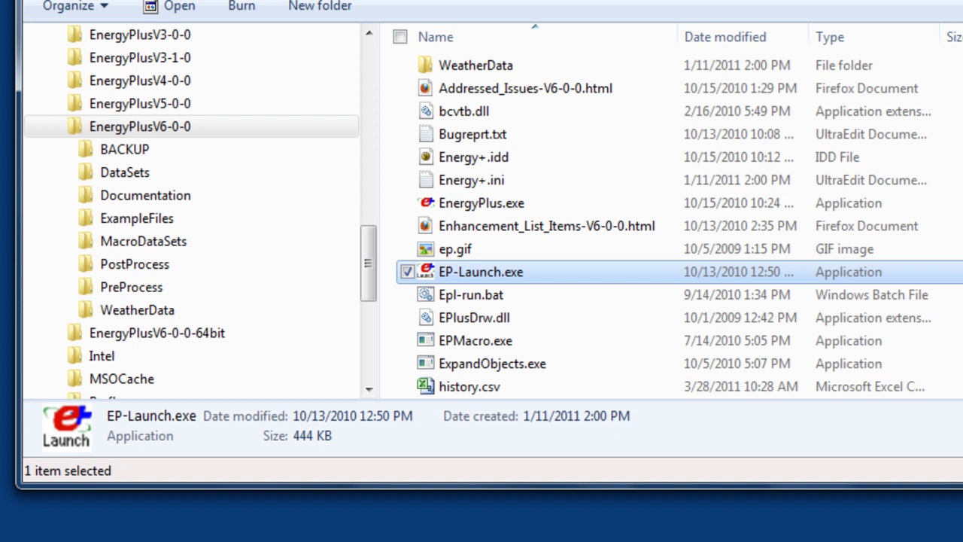
key("super")
left_click(60, 516)
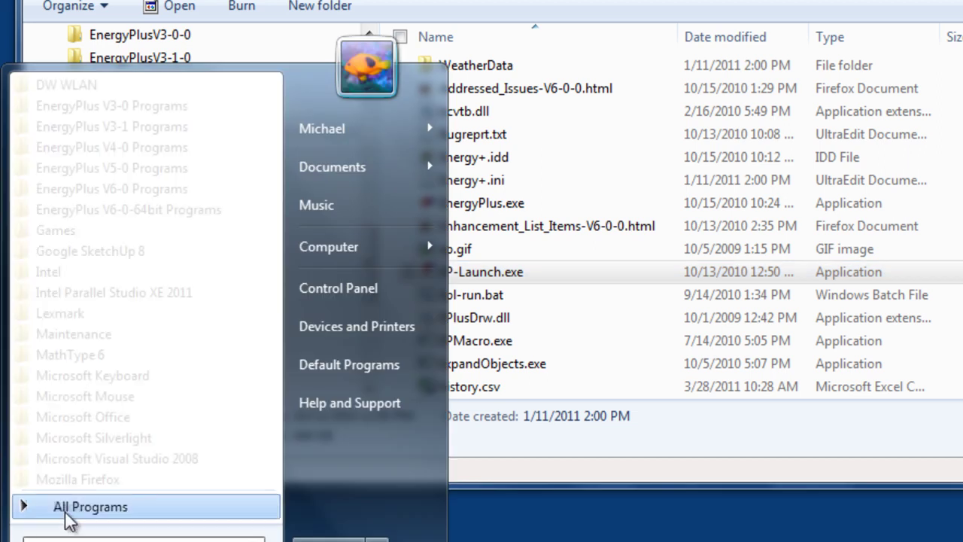
Launch EP-Launch, load 5ZoneAirCooledDemandLimiting.idf from ExampleFiles, and view it in the text editor
left_click(83, 192)
left_click(92, 303)
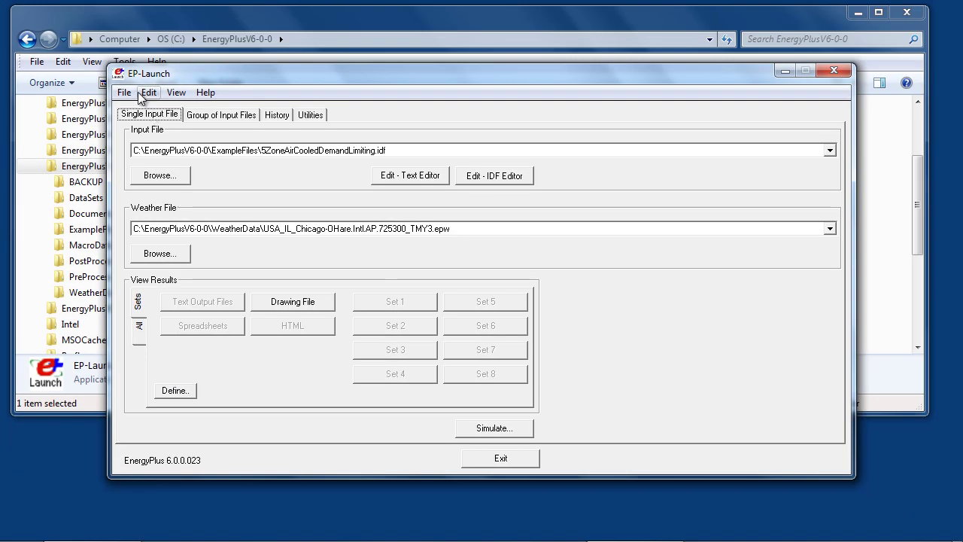
left_click(155, 176)
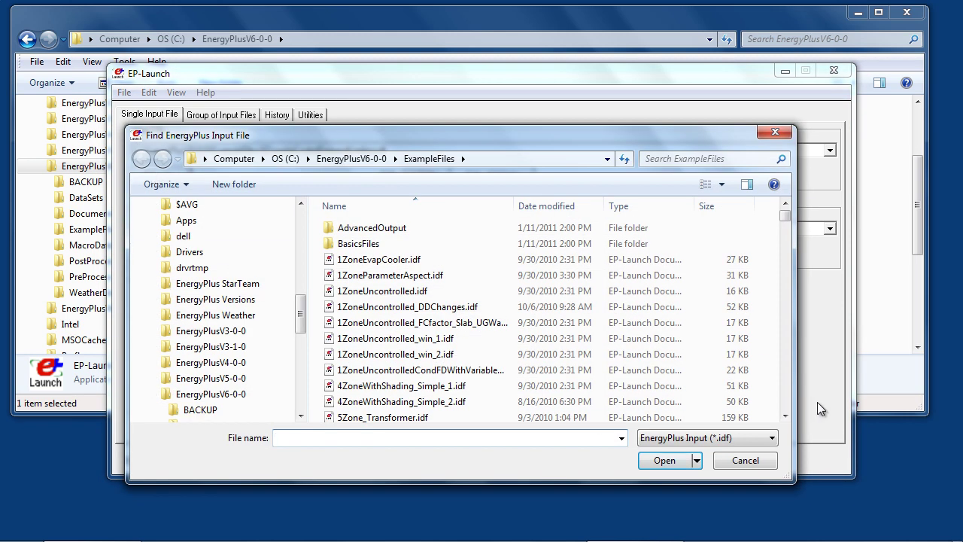
left_click(785, 401)
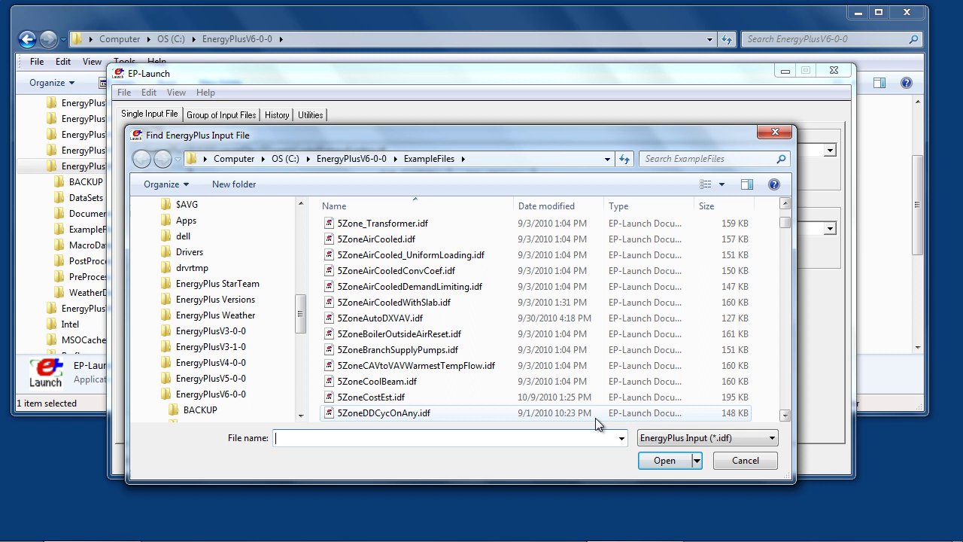
left_click(377, 290)
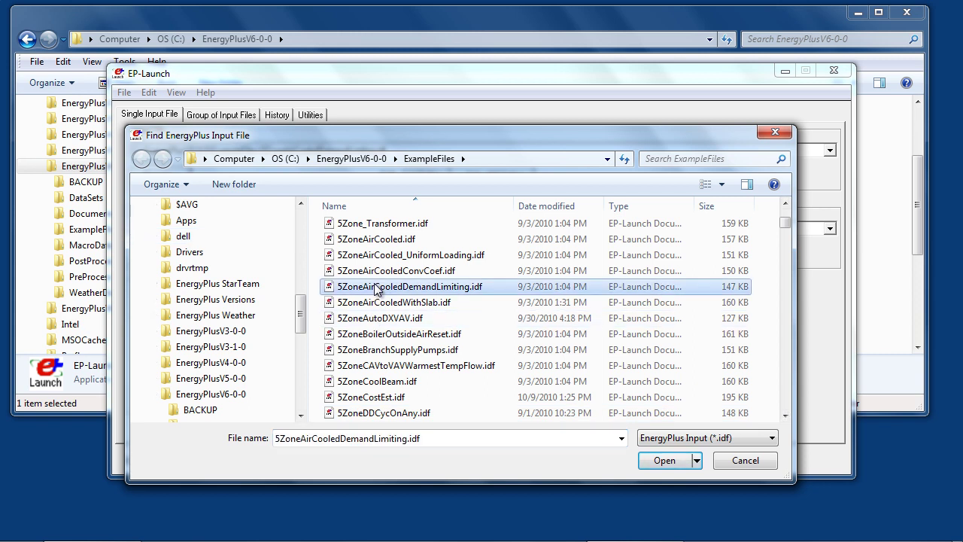
scroll(301, 418, "down", 2)
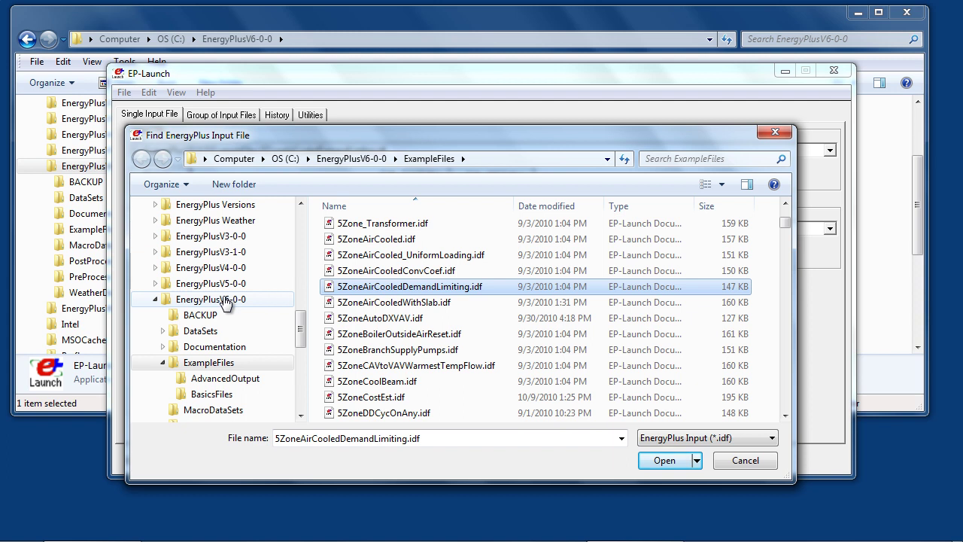
left_click(665, 460)
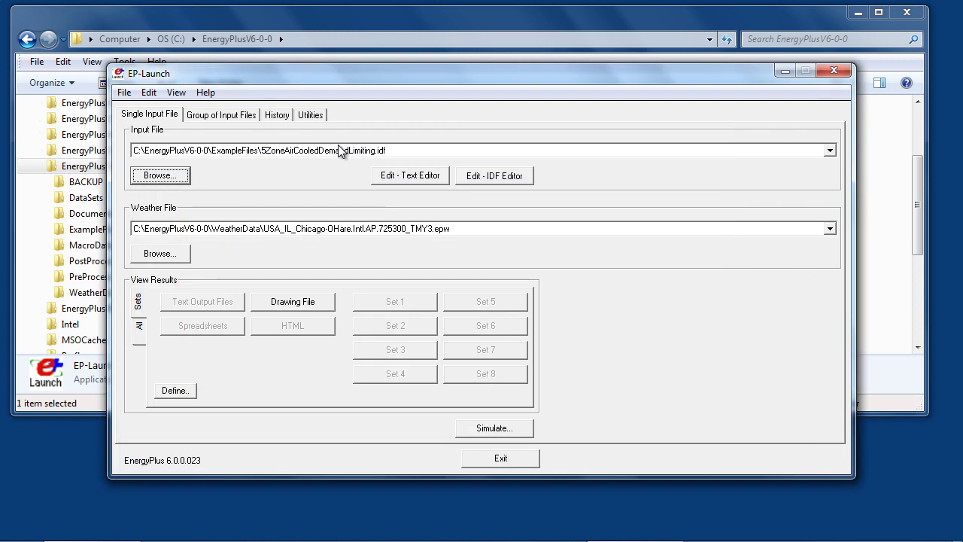
left_click(403, 177)
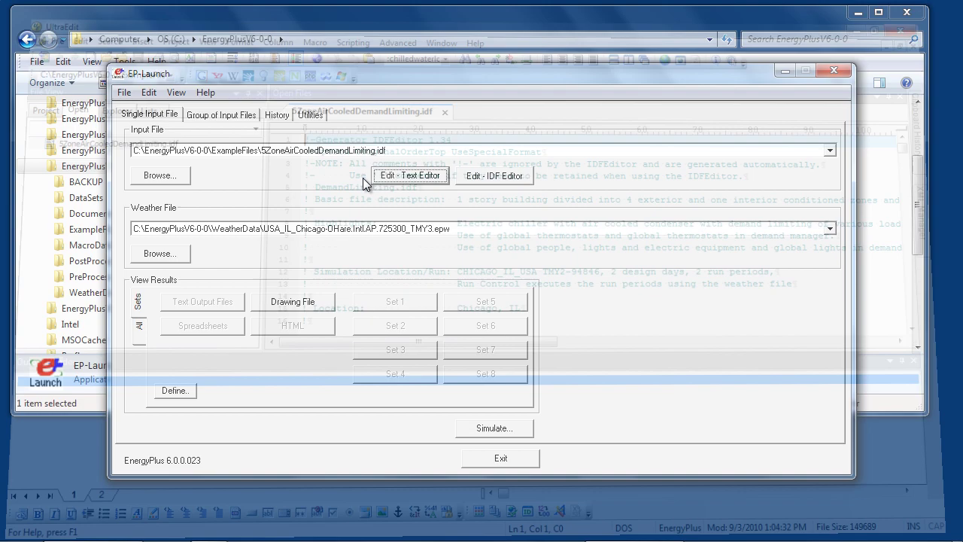
left_click(942, 7)
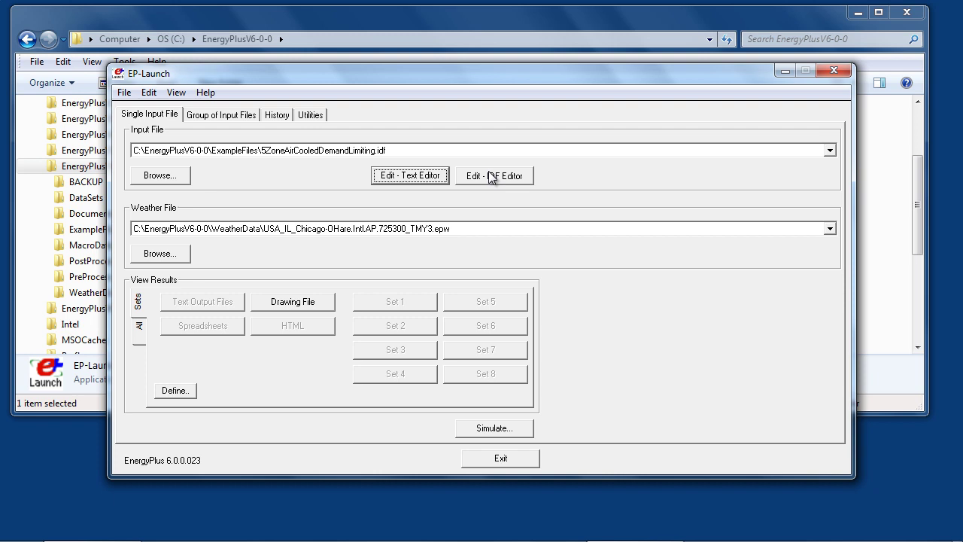
left_click(490, 177)
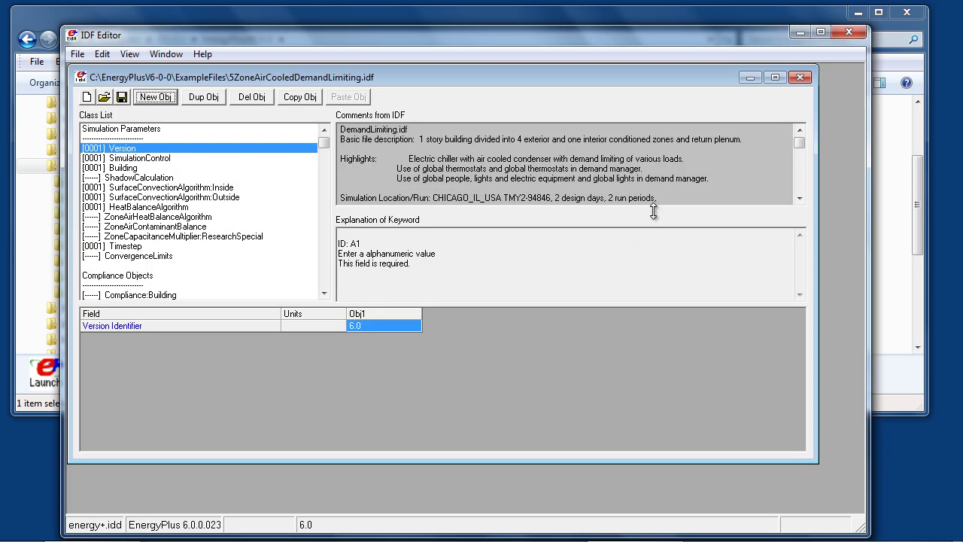
left_click(850, 33)
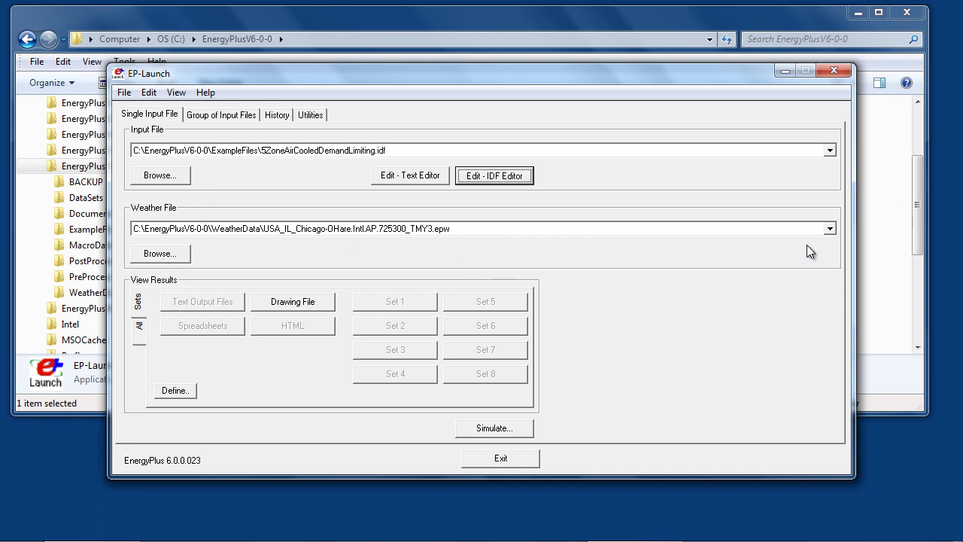
Set the weather file to USA_IL_Chicago-OHare.Intl.AP.725300_TMY3.epw from the WeatherData folder
left_click(831, 228)
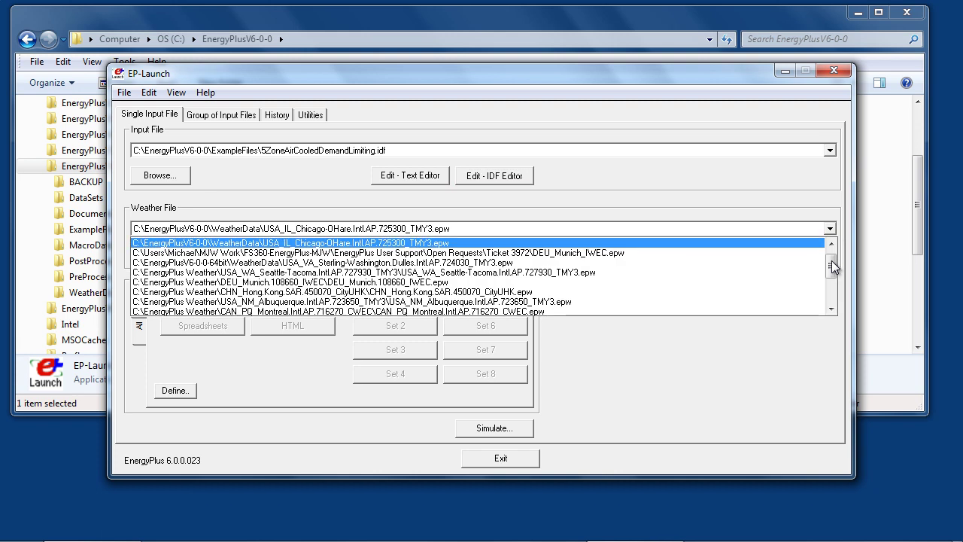
scroll(831, 260, "up", 1)
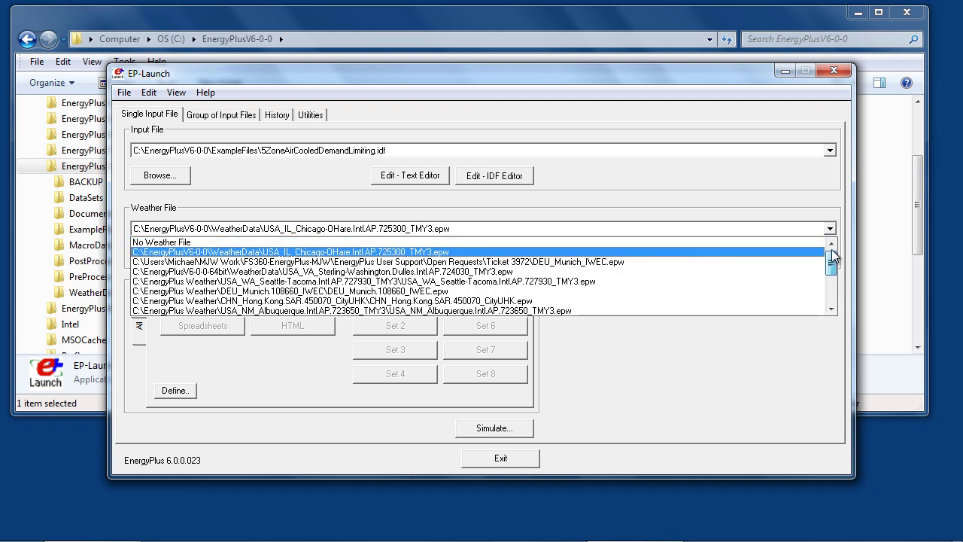
left_click(514, 243)
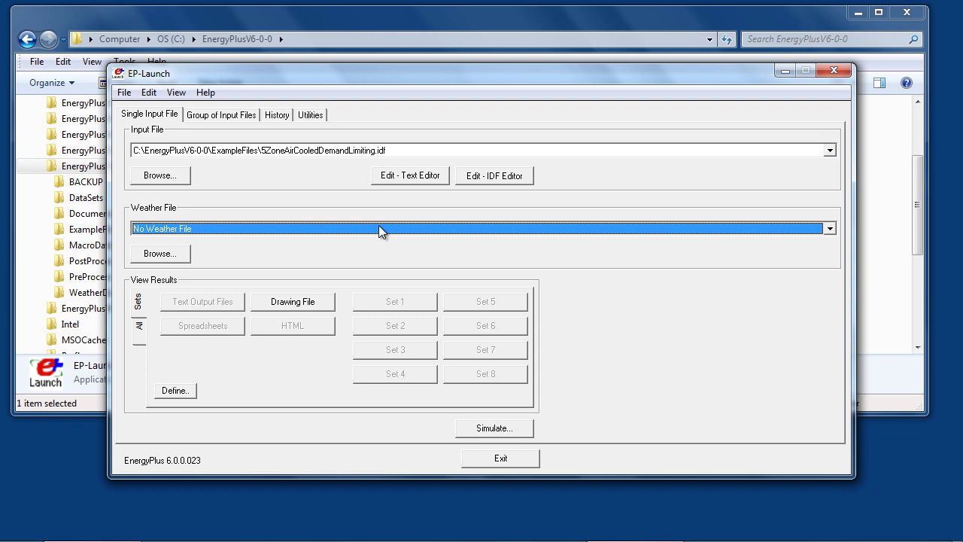
left_click(161, 254)
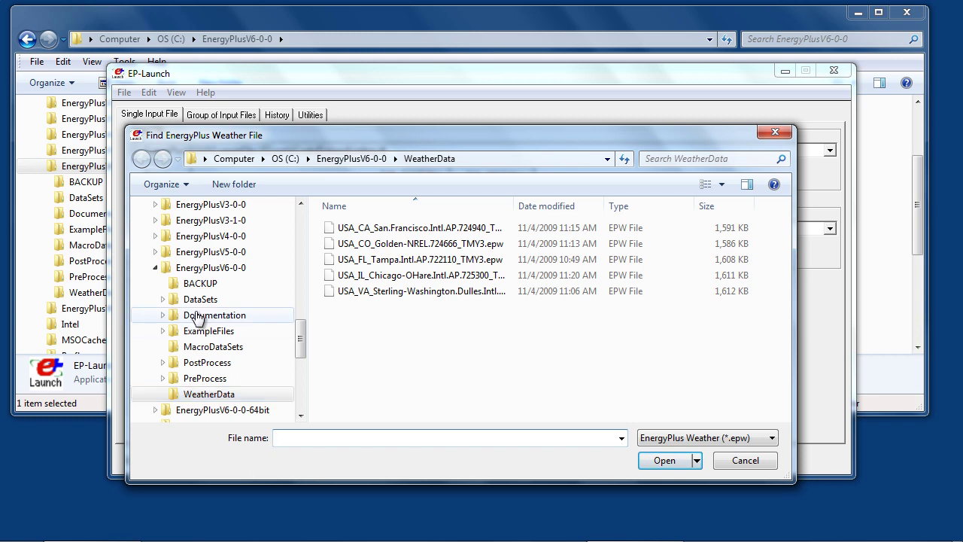
left_click(363, 275)
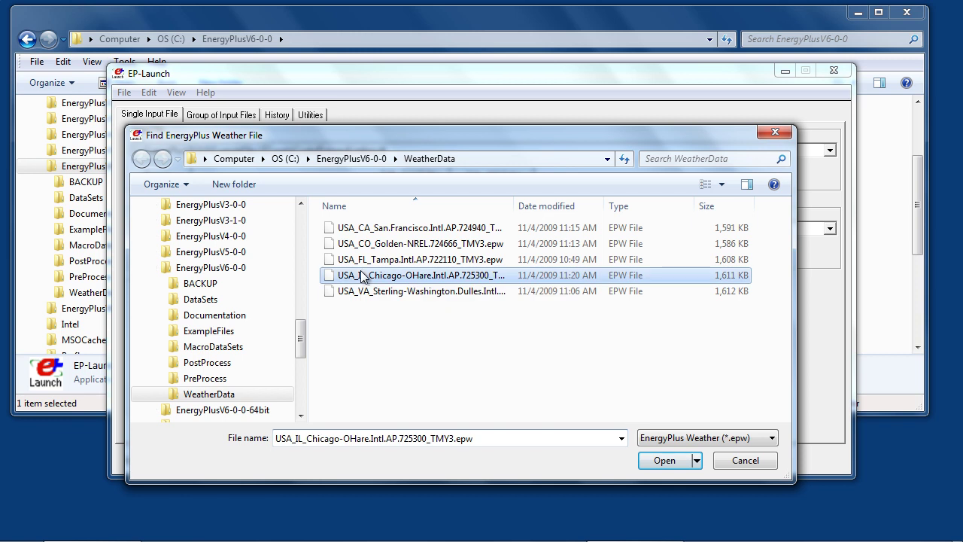
left_click(658, 461)
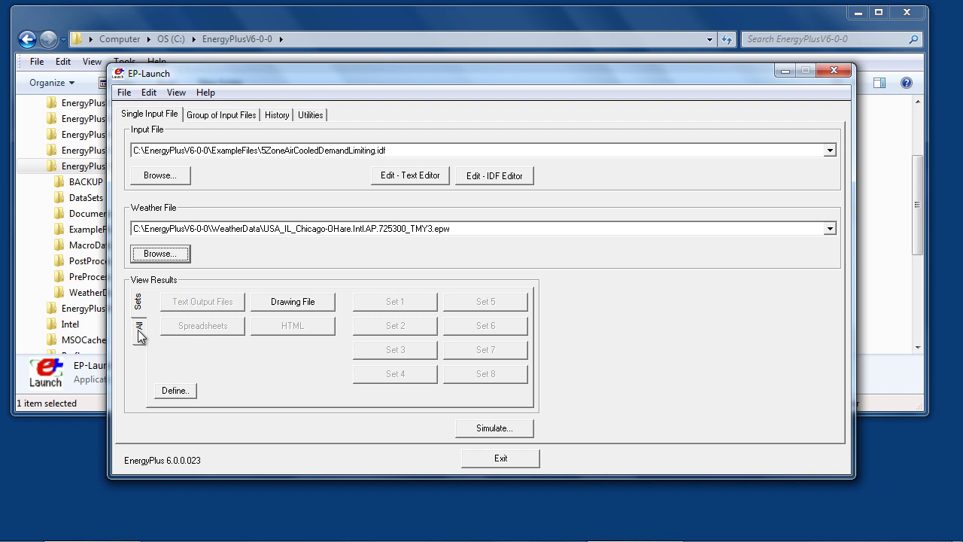
Preview the 5ZoneAirCooledDemandLimiting drawing in Volo View Express, close it, and run Simulate
left_click(293, 305)
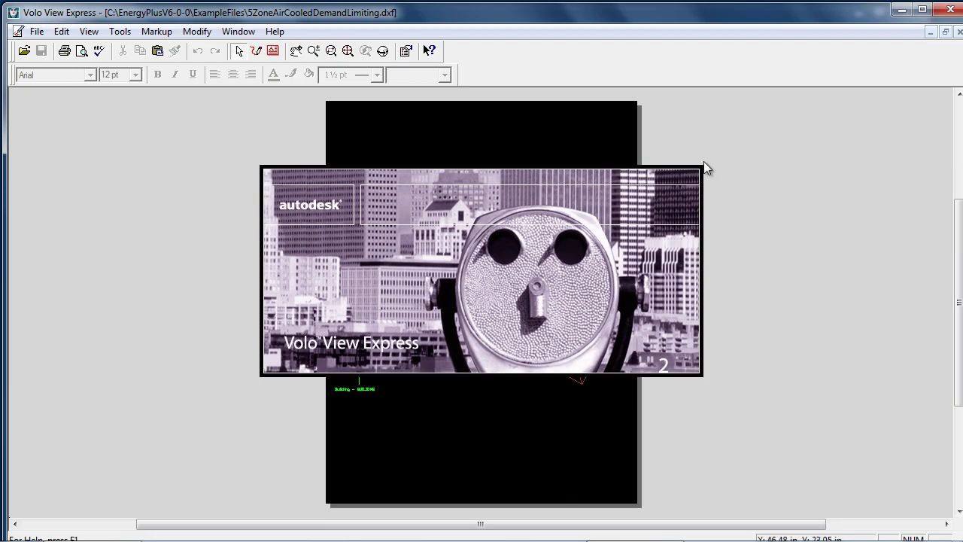
left_click(947, 10)
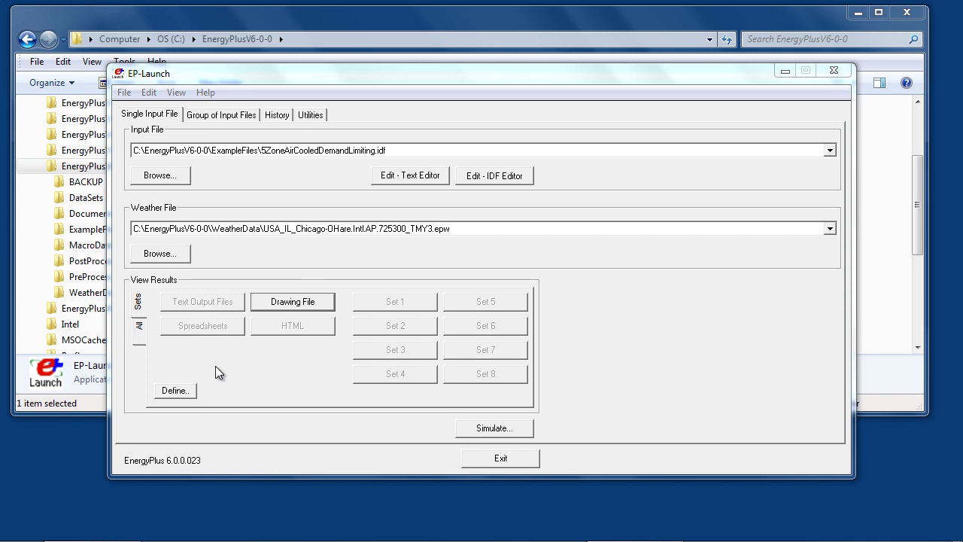
left_click(505, 423)
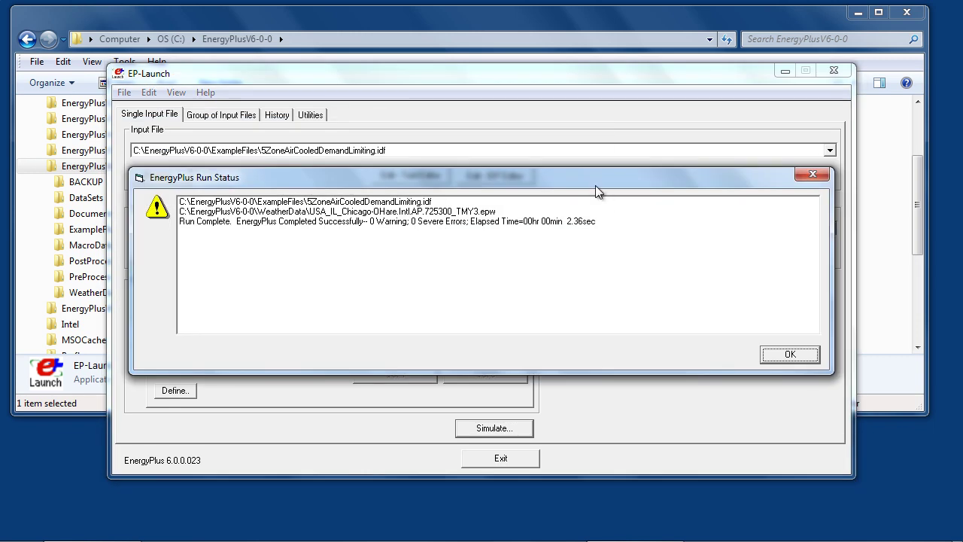
Dismiss the Run Status report and list all output files under View Results
left_click(788, 355)
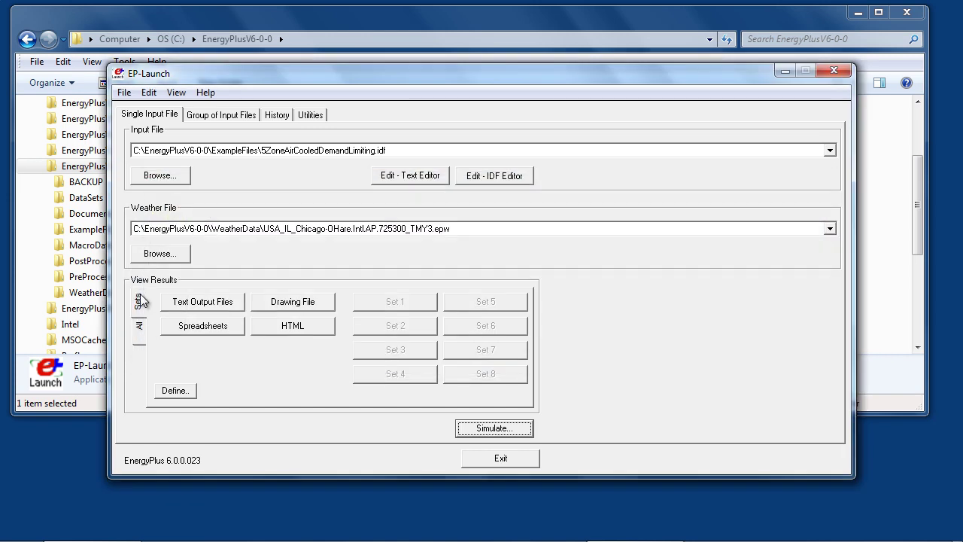
left_click(139, 331)
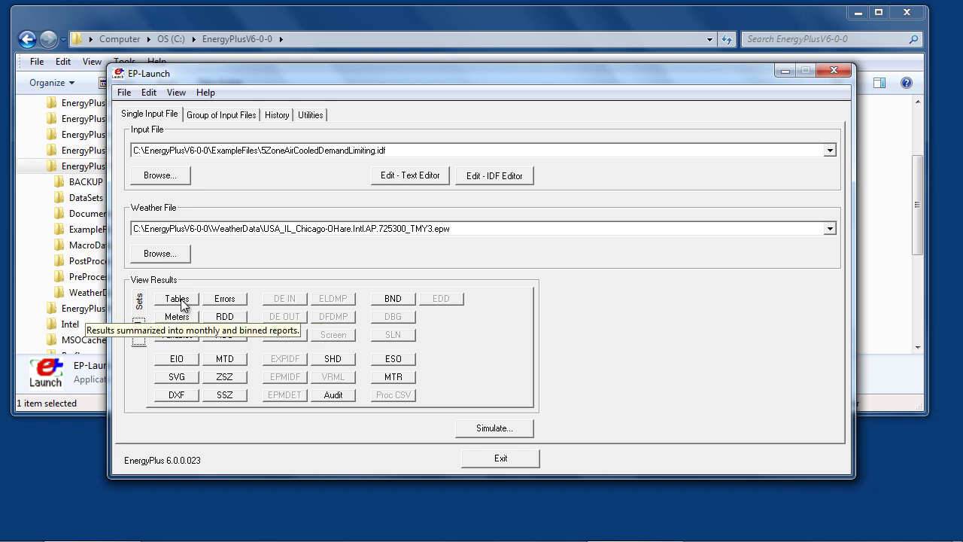
left_click(229, 304)
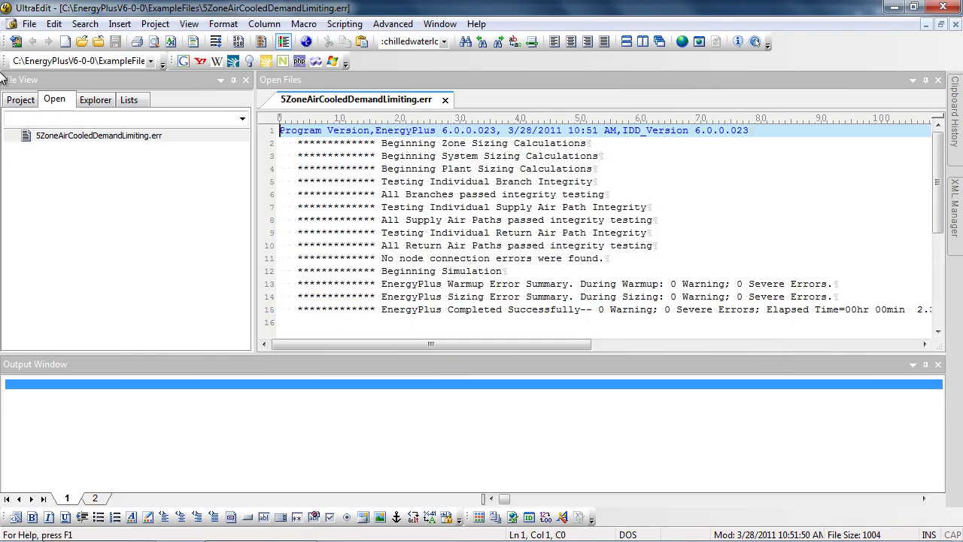
left_click(943, 7)
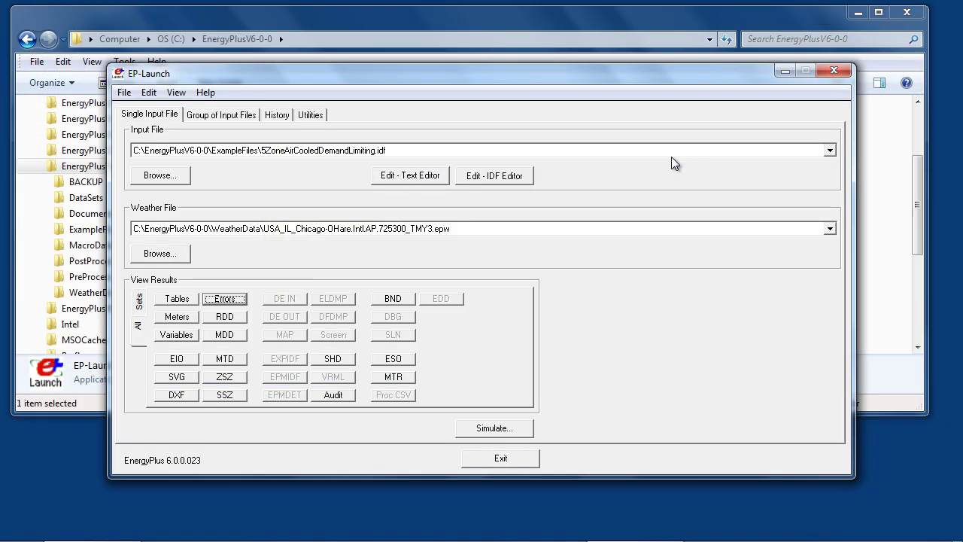
left_click(175, 300)
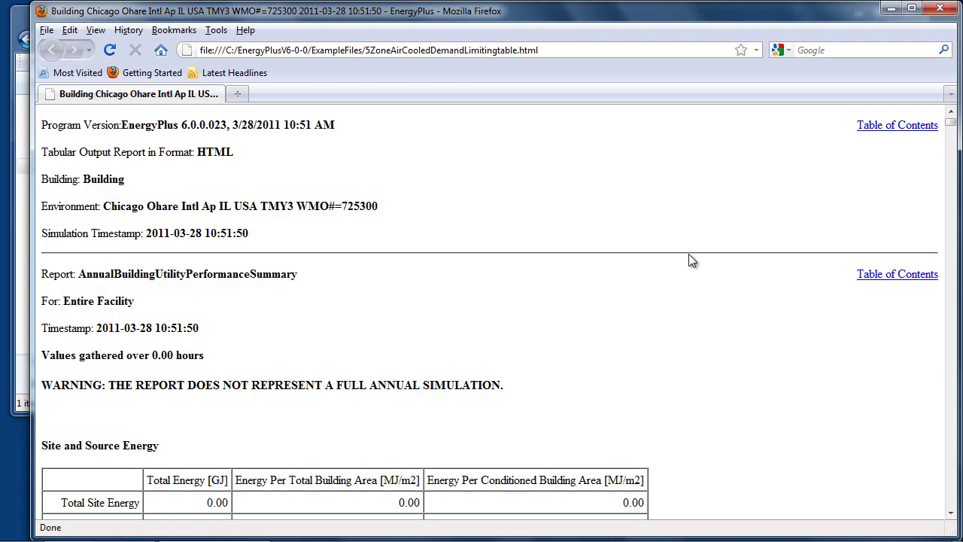
left_click(920, 125)
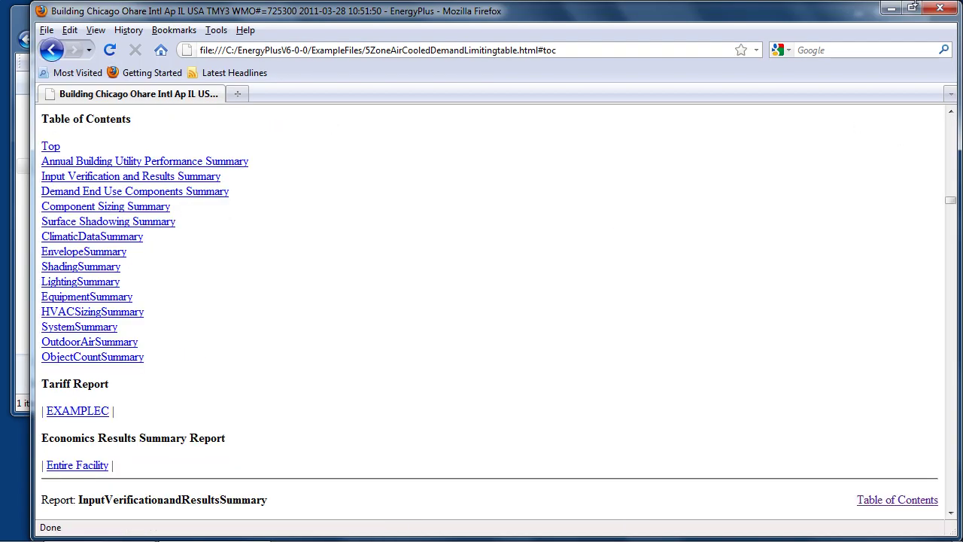
left_click(941, 9)
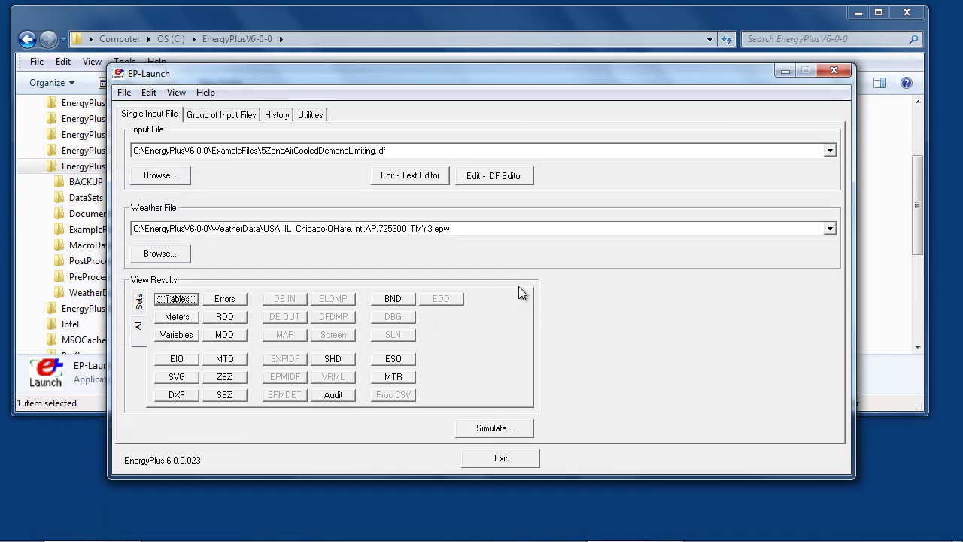
left_click(172, 336)
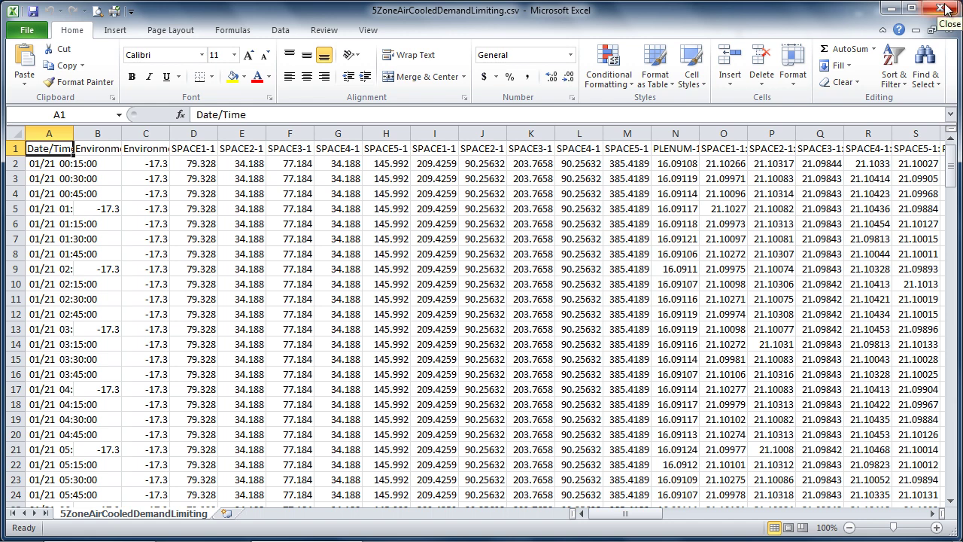
left_click(941, 9)
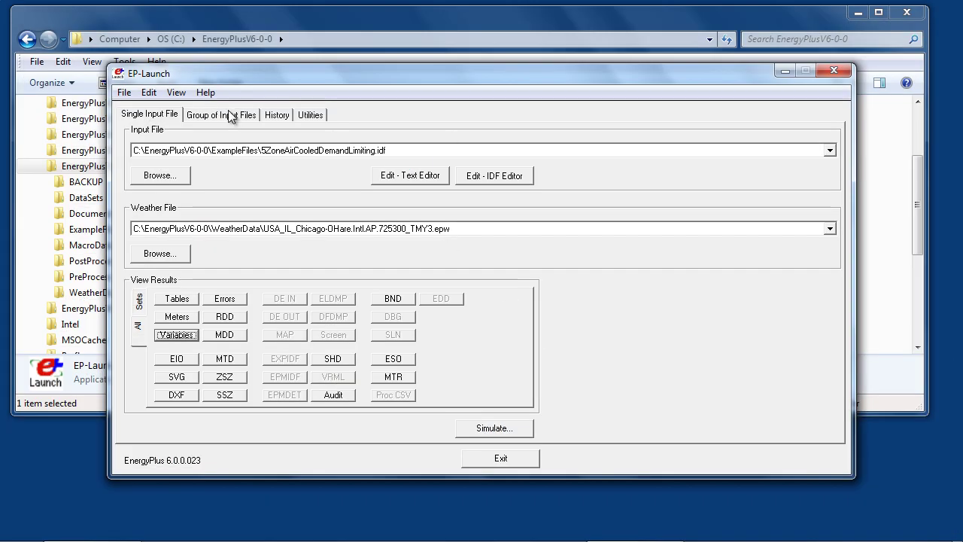
left_click(205, 94)
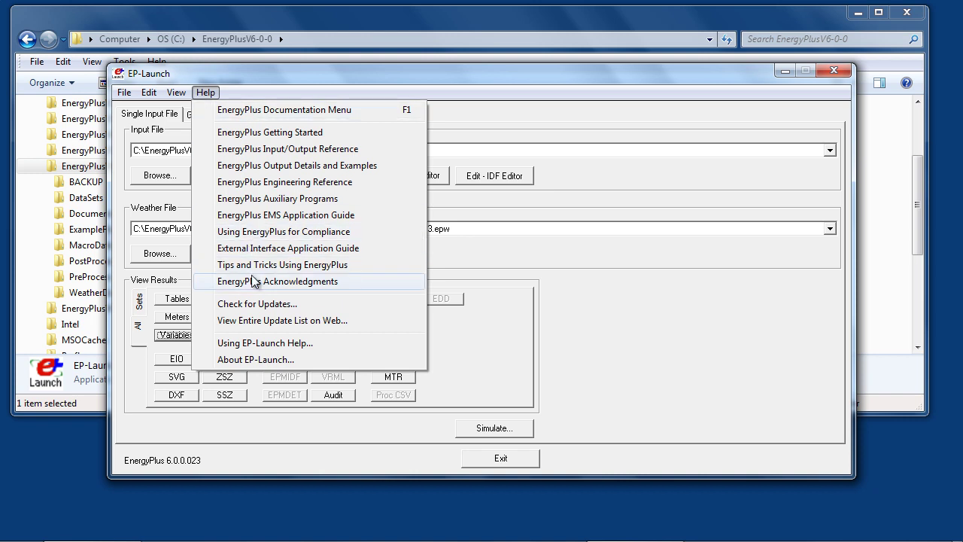
left_click(672, 314)
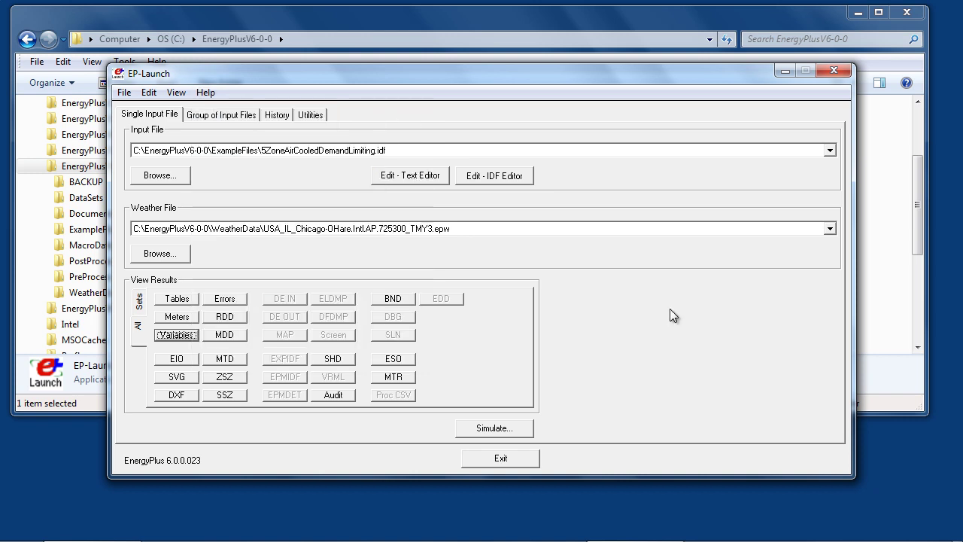